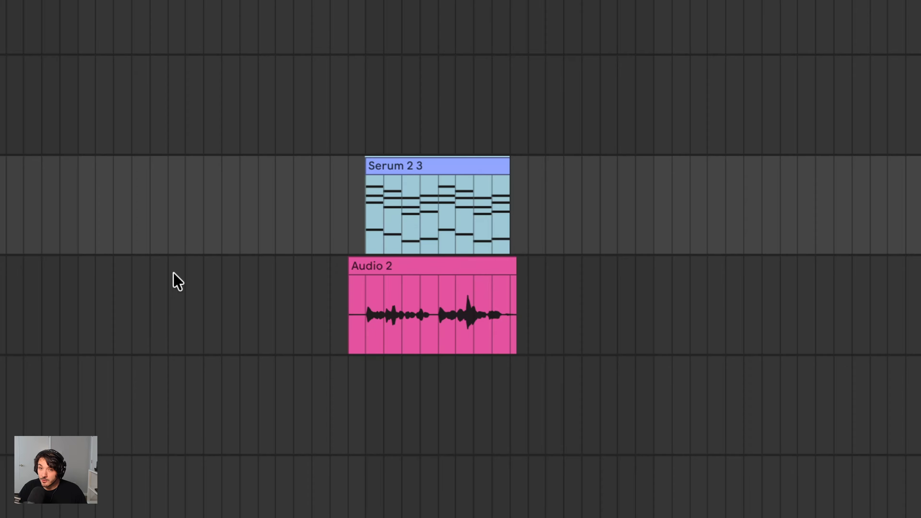
- Play back the arrangement and look over the Nervous Astronaut patch's effects rack before returning to the oscillators
key(space)
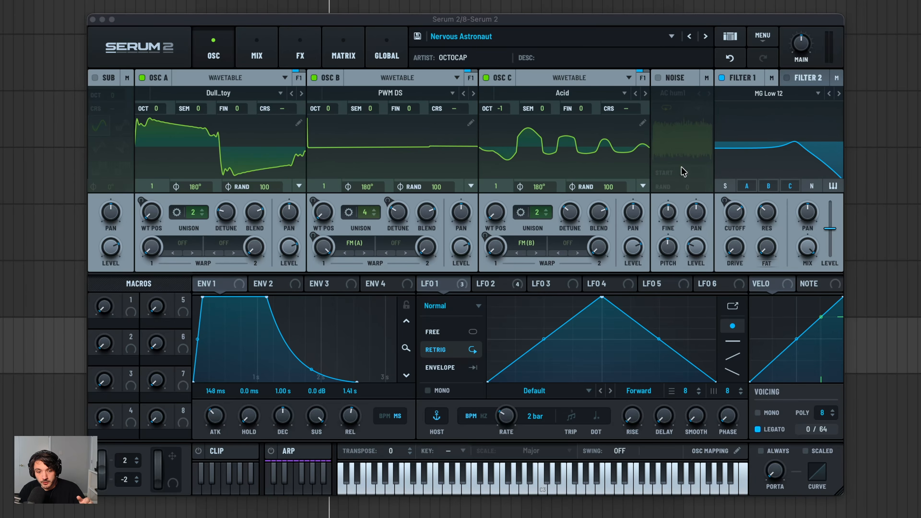
click(300, 53)
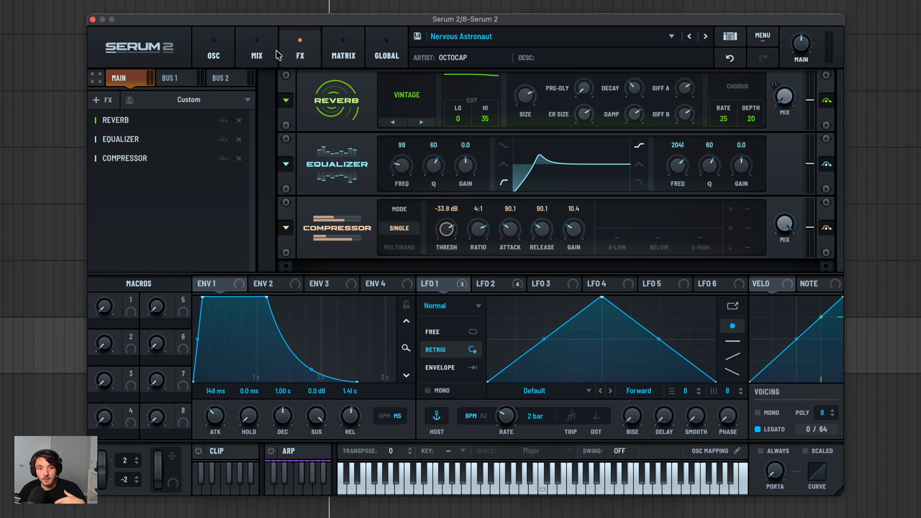
click(216, 58)
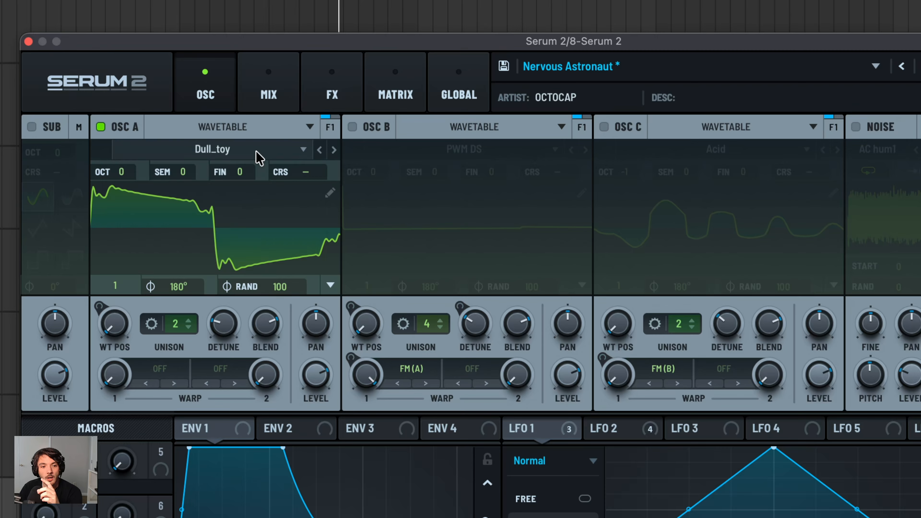
- Browse oscillator A's wavetable categories, including S2 Tables and Digital, and keep Dull_toy selected
click(257, 153)
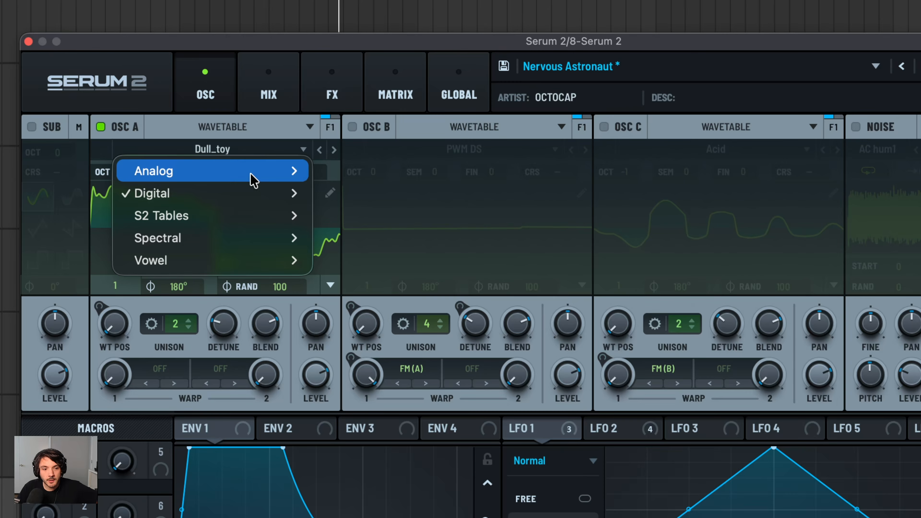
mouse_move(176, 217)
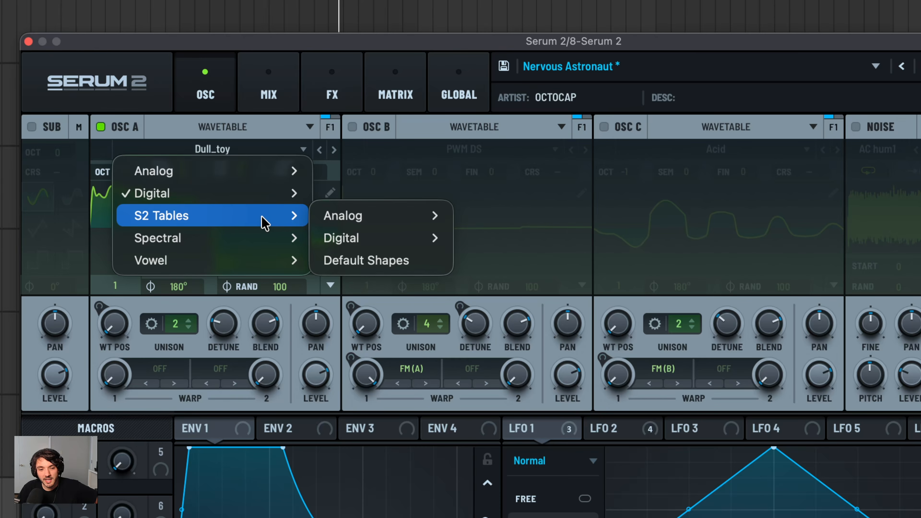
mouse_move(368, 220)
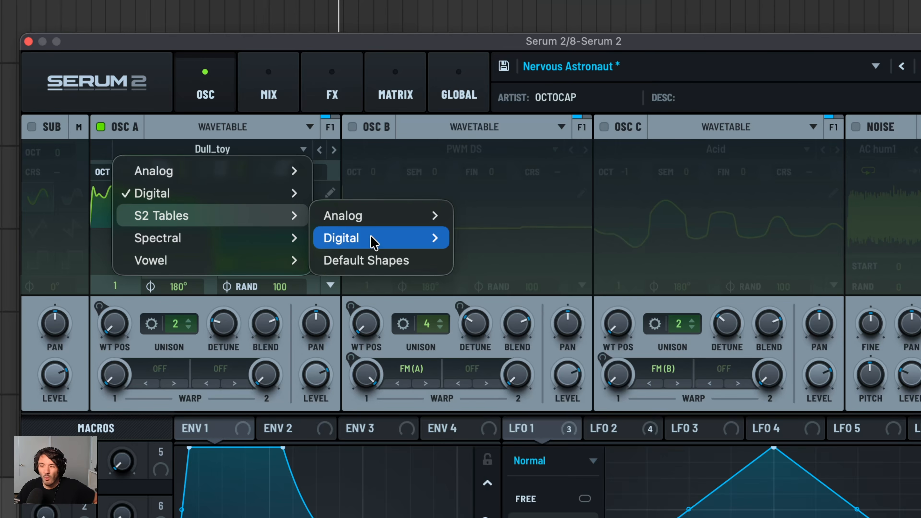
mouse_move(374, 242)
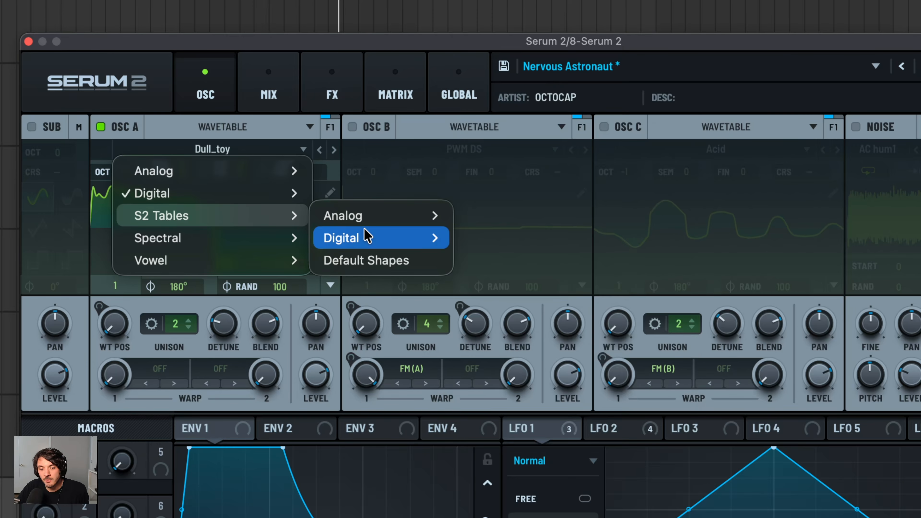
mouse_move(221, 189)
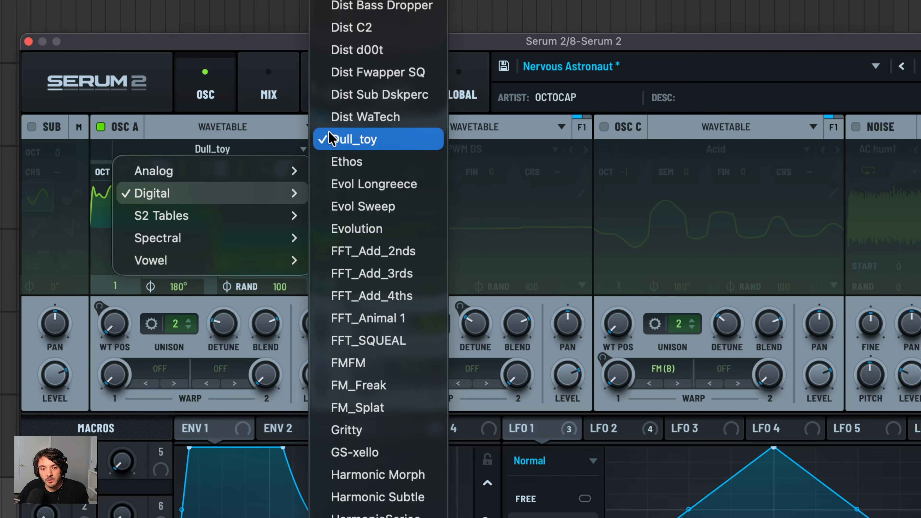
click(217, 46)
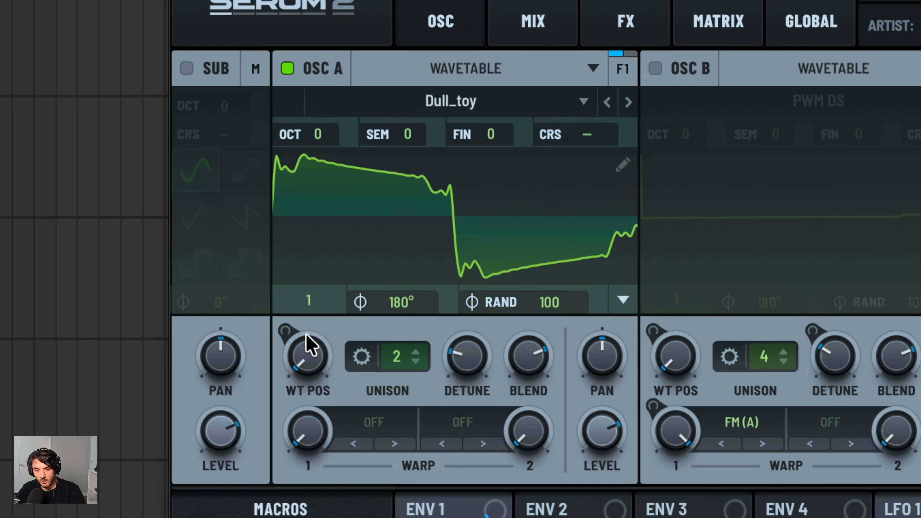
- Sweep oscillator A's wavetable position across frames 1 to 256 and set it to 16
drag(306, 335, 326, 210)
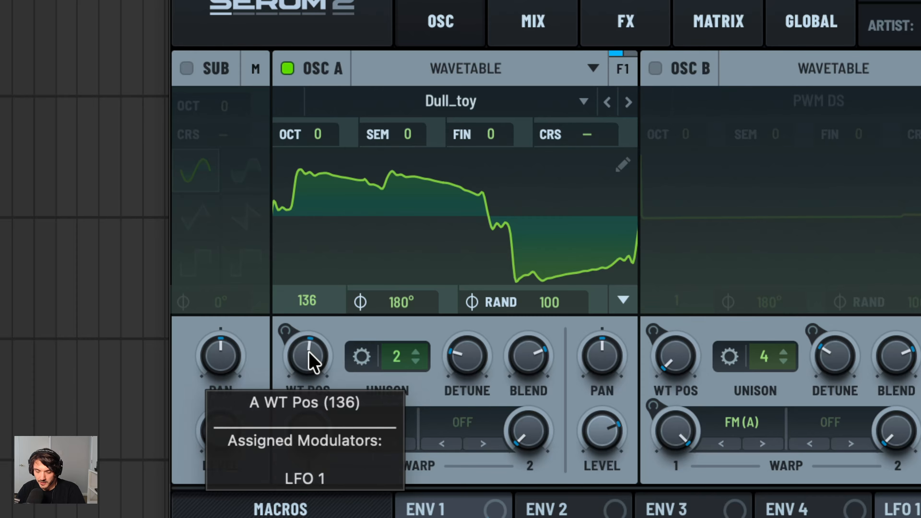
drag(309, 354, 338, 217)
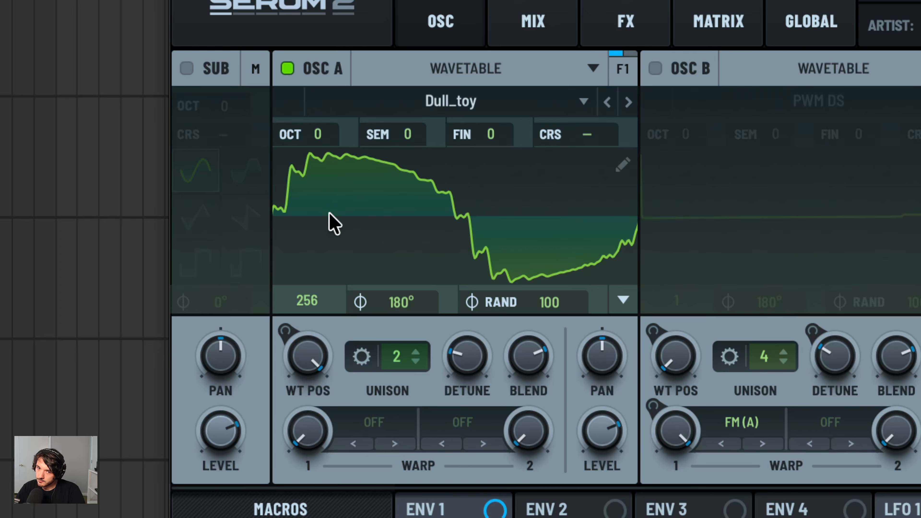
drag(309, 348, 294, 514)
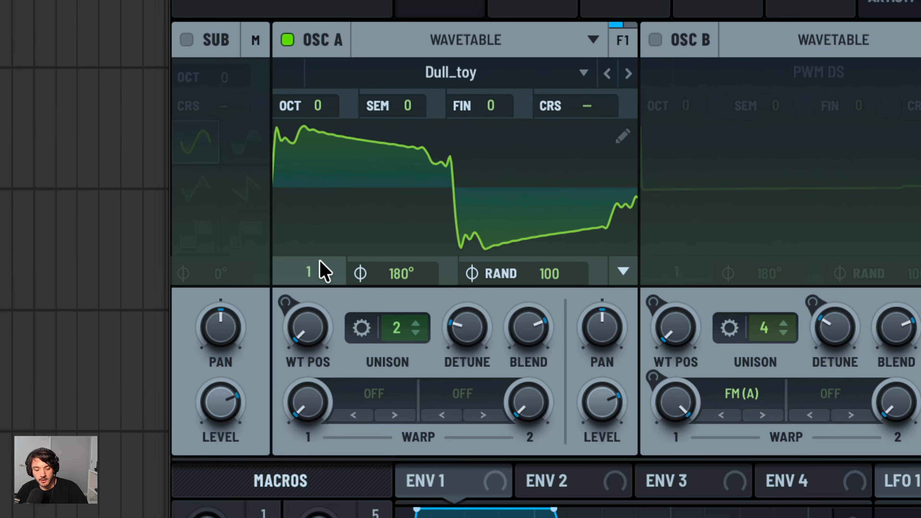
mouse_move(308, 339)
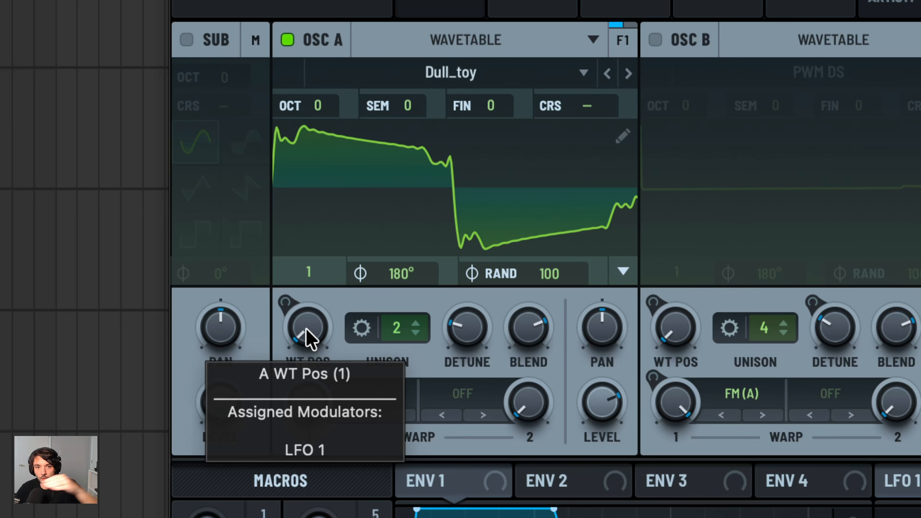
drag(307, 340, 384, 336)
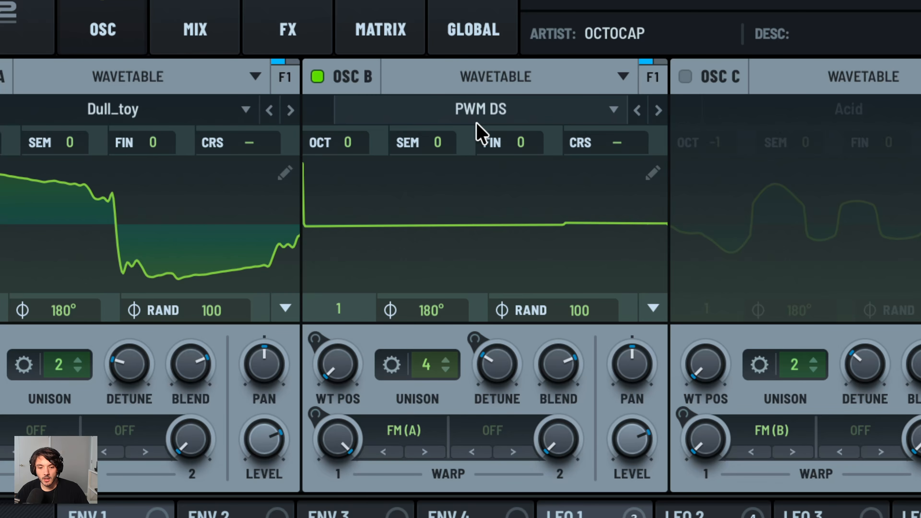
- Set oscillator B's FM (A) warp to 0% and turn off oscillator A to audition oscillator B alone
mouse_move(332, 376)
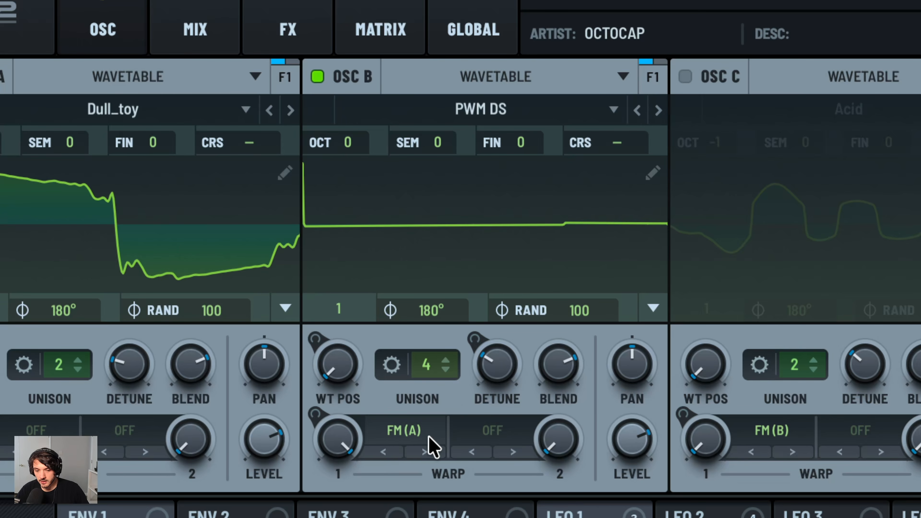
mouse_move(344, 434)
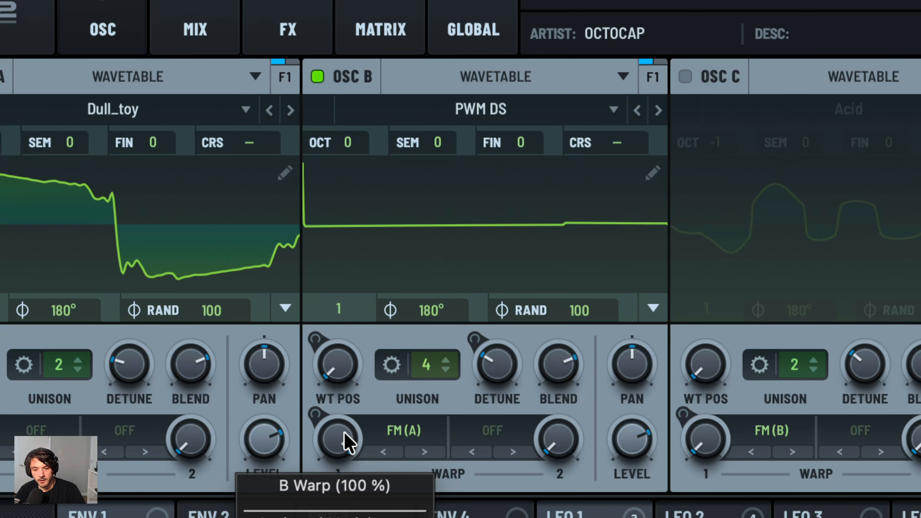
mouse_move(345, 433)
mouse_down()
mouse_move(247, 438)
mouse_move(342, 438)
mouse_move(329, 438)
mouse_up()
click(22, 84)
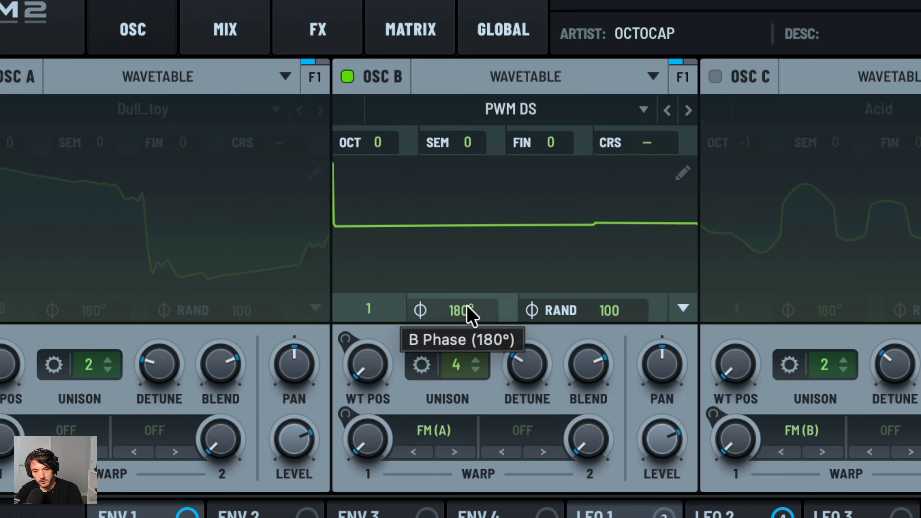
- Raise oscillator B's FM (A) warp back to 100% and sweep its wavetable position, returning it to frame 1
drag(367, 364, 381, 398)
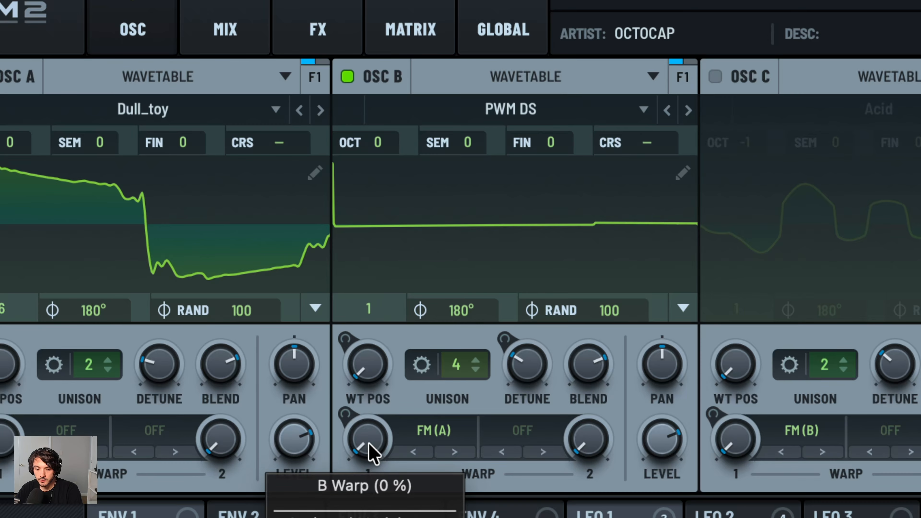
drag(370, 445, 432, 217)
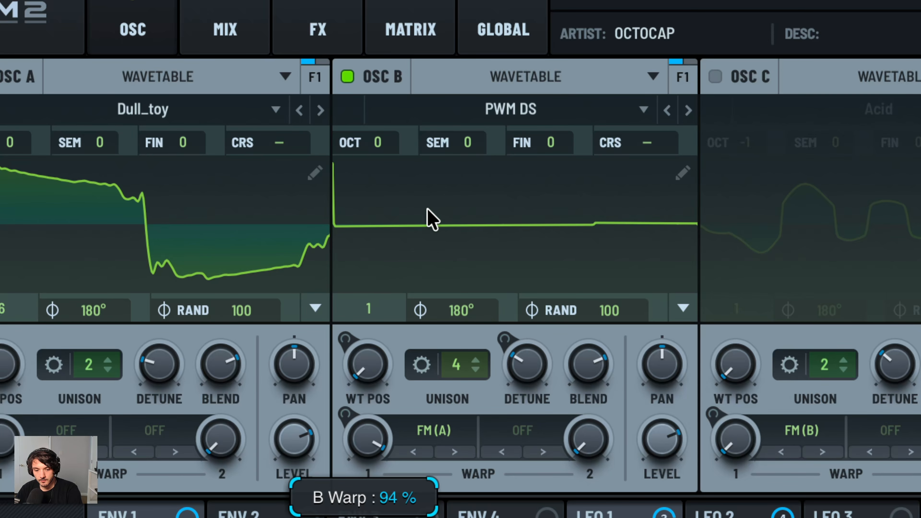
mouse_move(367, 378)
mouse_down()
mouse_move(368, 321)
mouse_move(389, 241)
mouse_move(413, 202)
mouse_move(386, 280)
mouse_move(384, 387)
mouse_move(369, 364)
mouse_up()
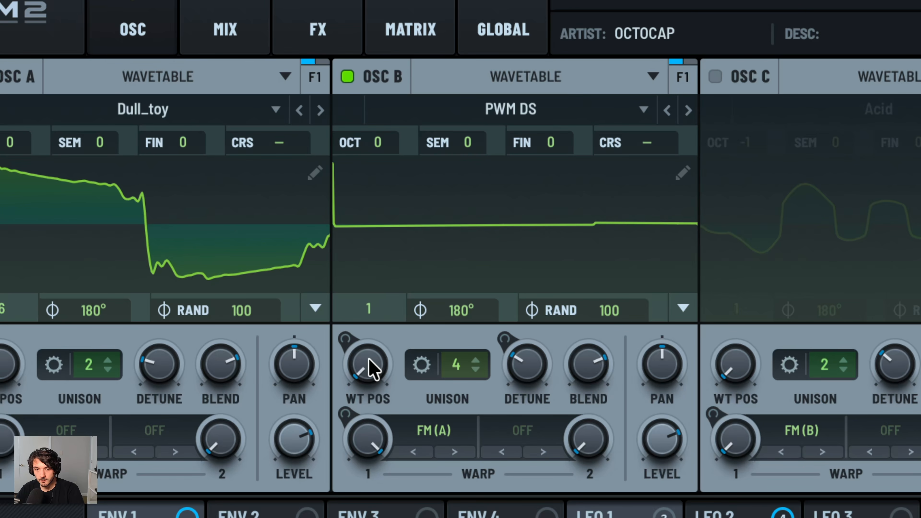
drag(369, 360, 376, 426)
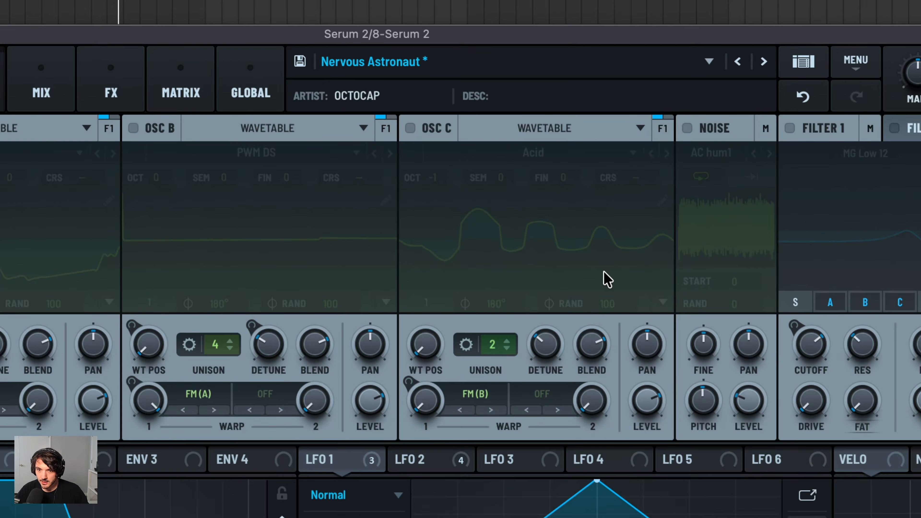
- Turn on oscillator C by itself and raise its FM (B) warp to about 37%
click(433, 127)
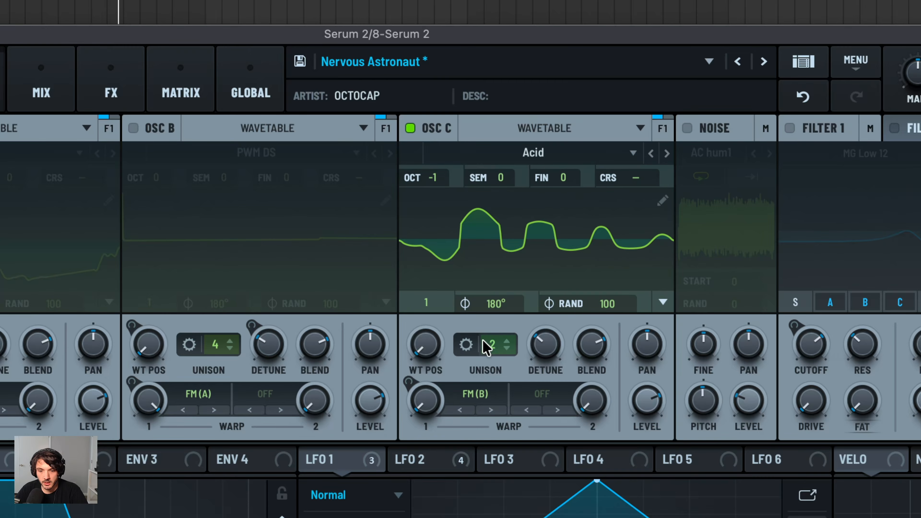
drag(422, 356, 427, 394)
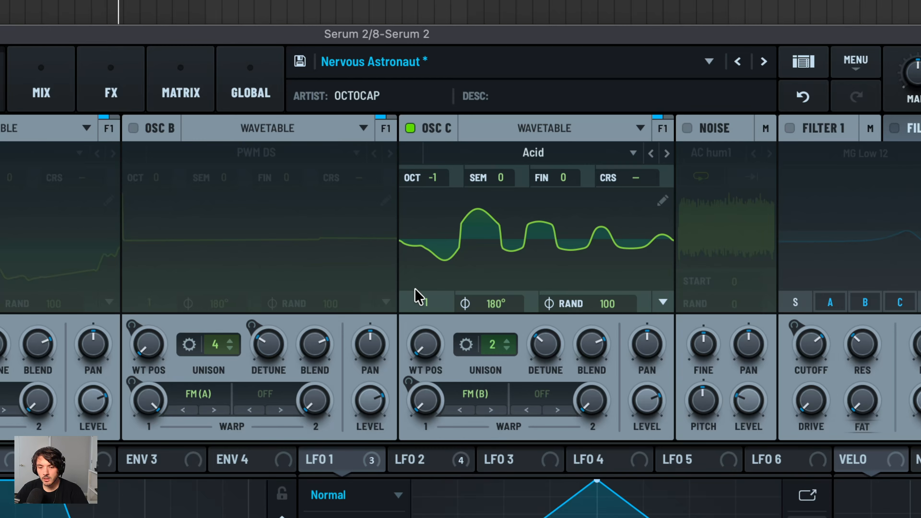
mouse_move(431, 398)
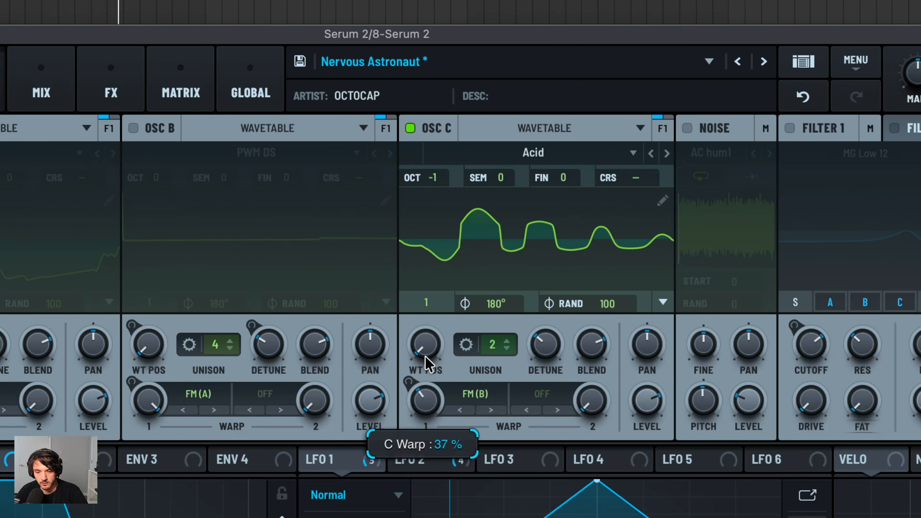
- Turn on oscillator B and compare the patch with oscillator C off and on, leaving C enabled
click(133, 128)
click(410, 128)
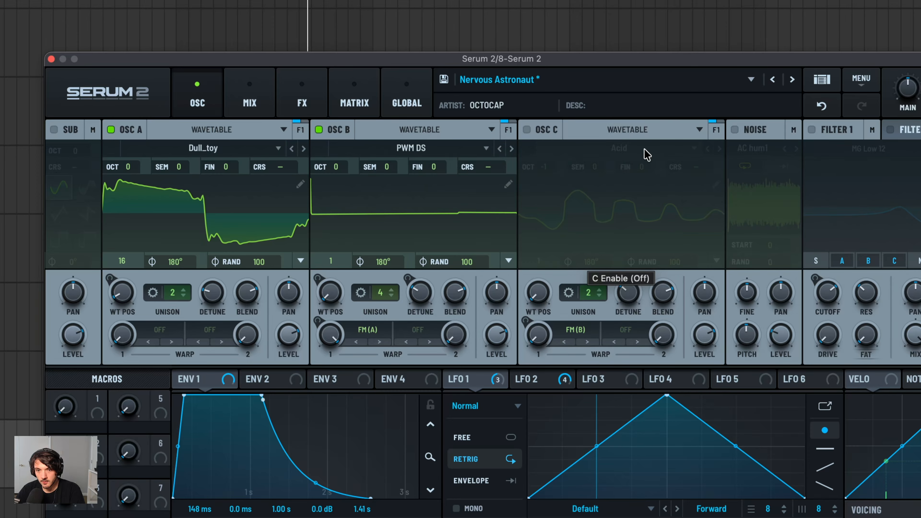
click(534, 130)
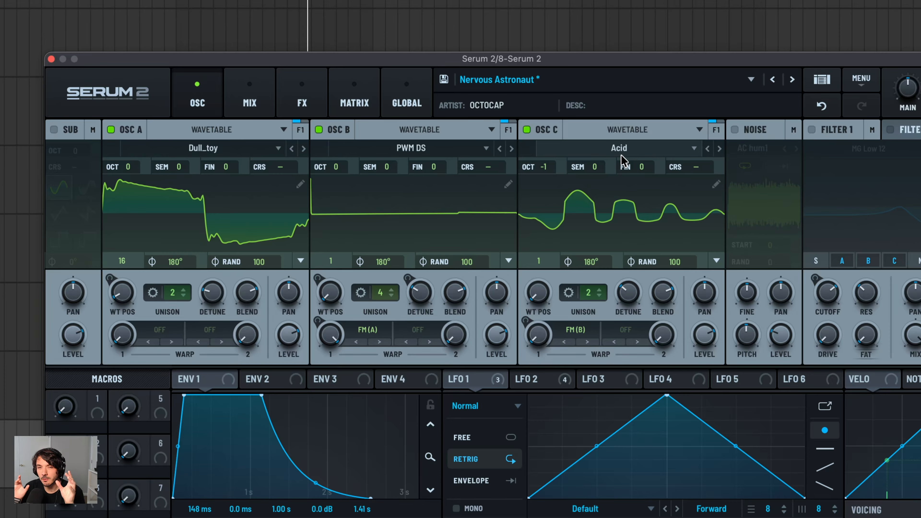
click(533, 130)
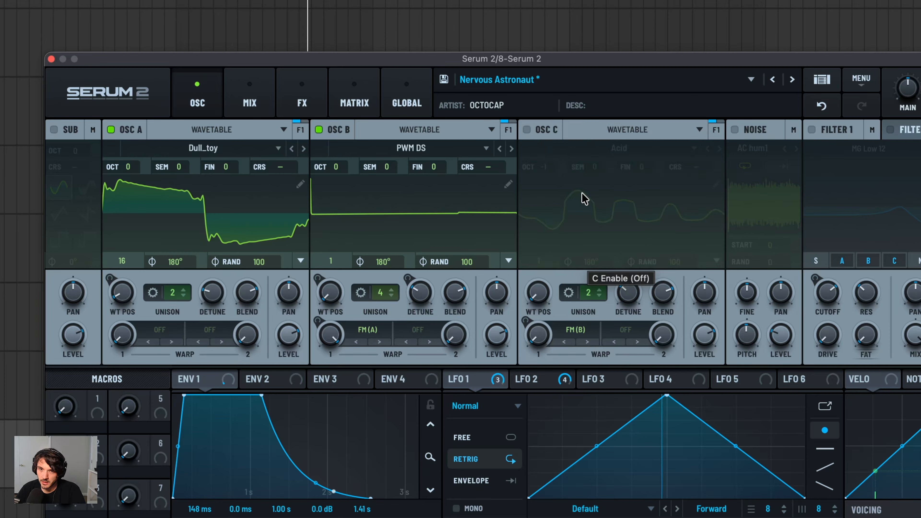
click(546, 129)
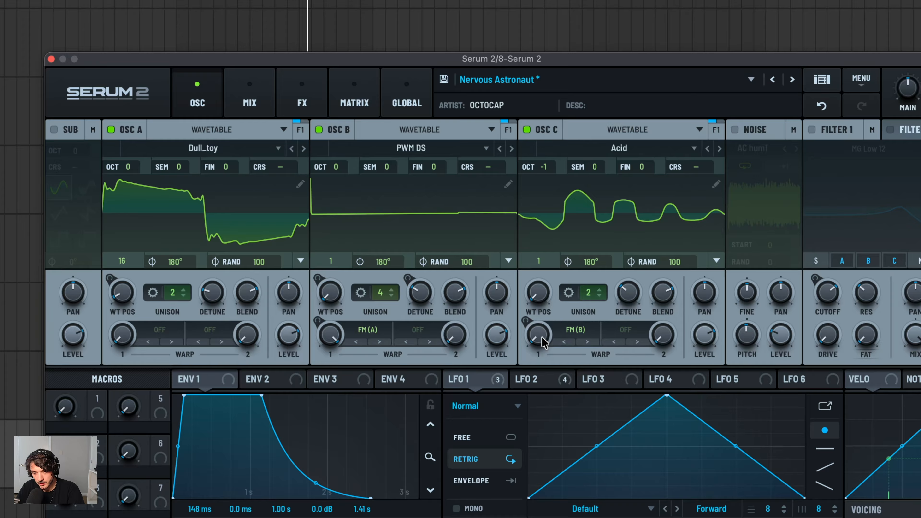
- Sweep oscillator C's FM (B) warp amount up and back down to audition the modulation
mouse_move(542, 342)
drag(542, 342, 540, 287)
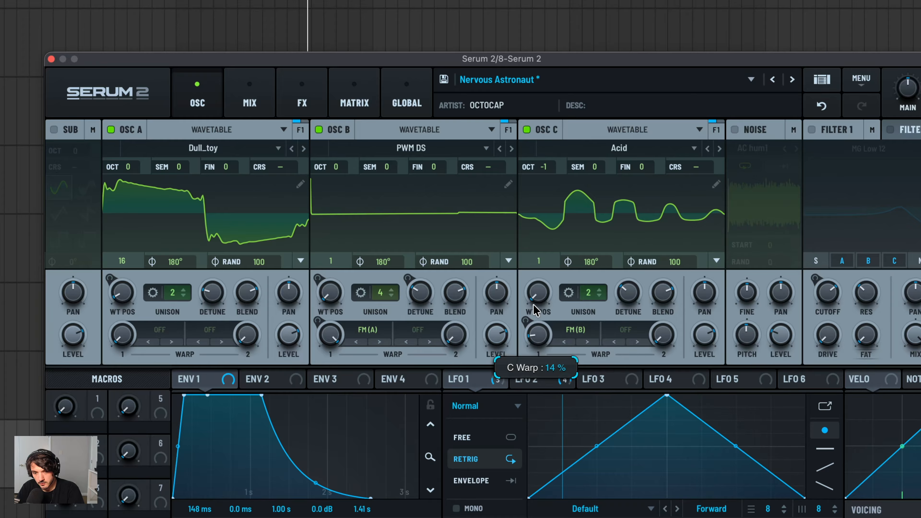
drag(542, 253, 540, 343)
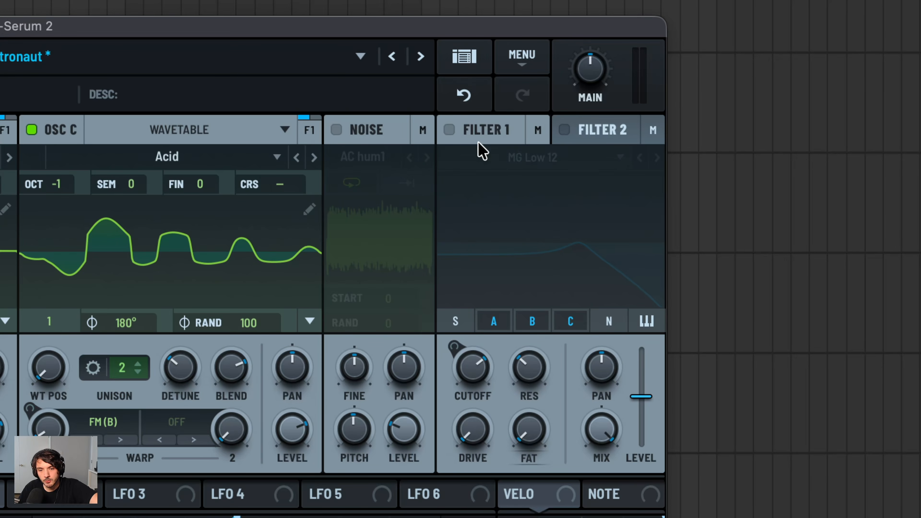
- Turn on filter 1 and check its filter type categories, keeping MG Low 12
click(450, 131)
click(584, 165)
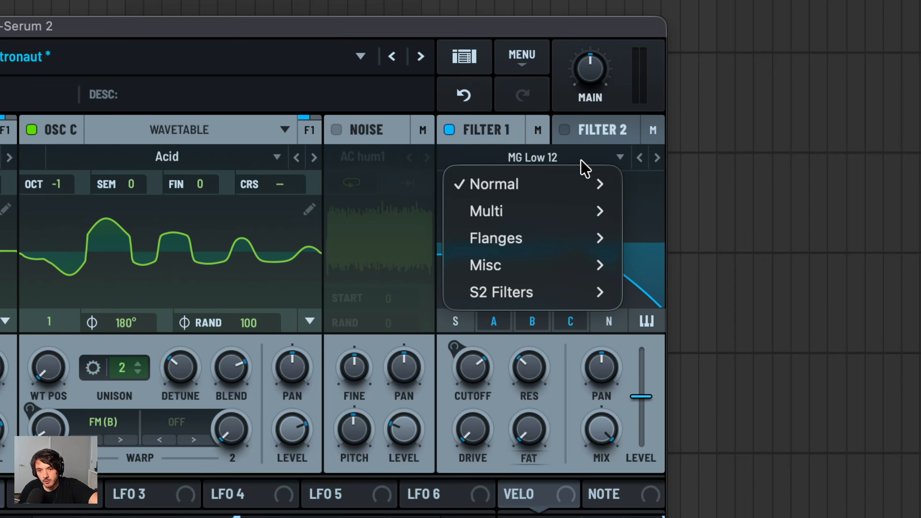
mouse_move(578, 185)
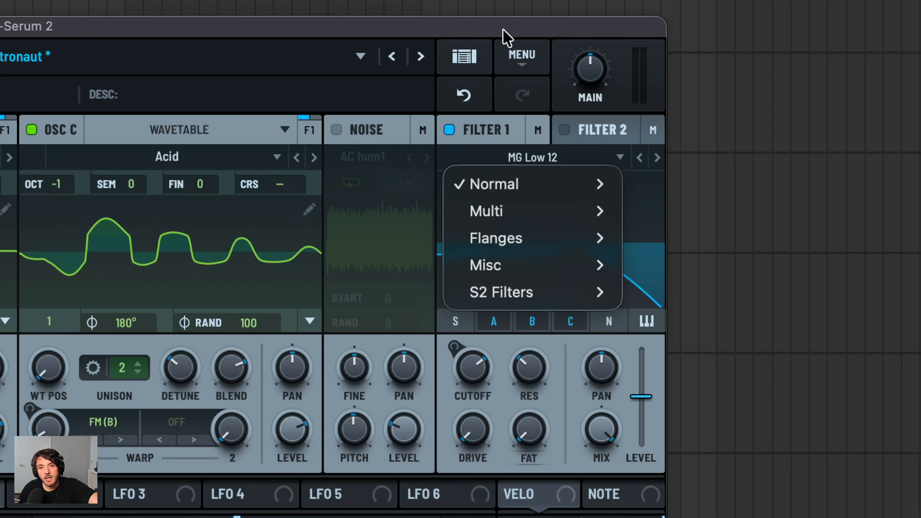
click(503, 30)
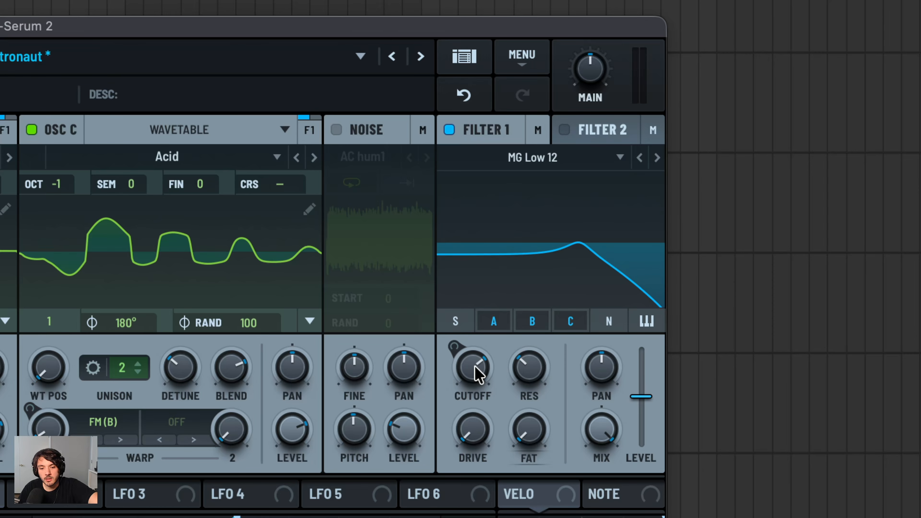
- Set filter 1's resonance to its minimum and open its cutoff fully
mouse_move(529, 368)
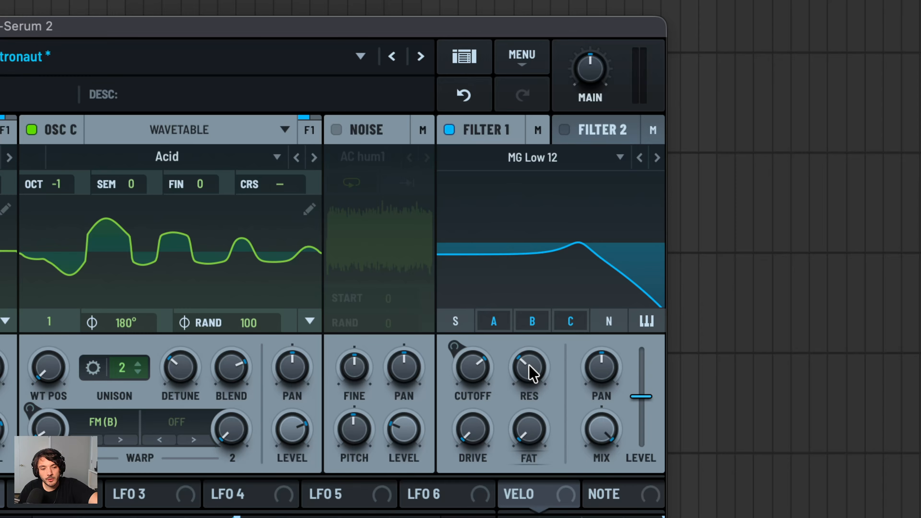
double_click(530, 365)
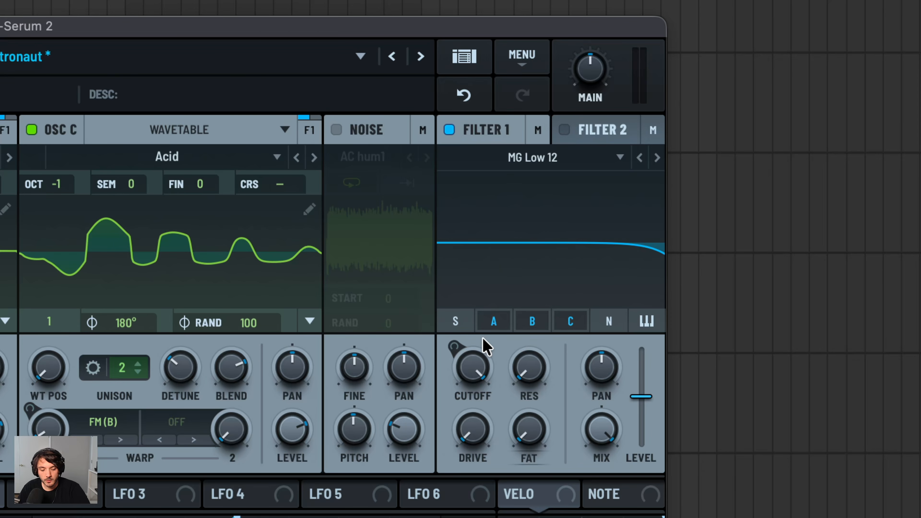
- Lower filter 1's cutoff to about 1700 Hz and raise its resonance to roughly a quarter of its range
mouse_move(486, 371)
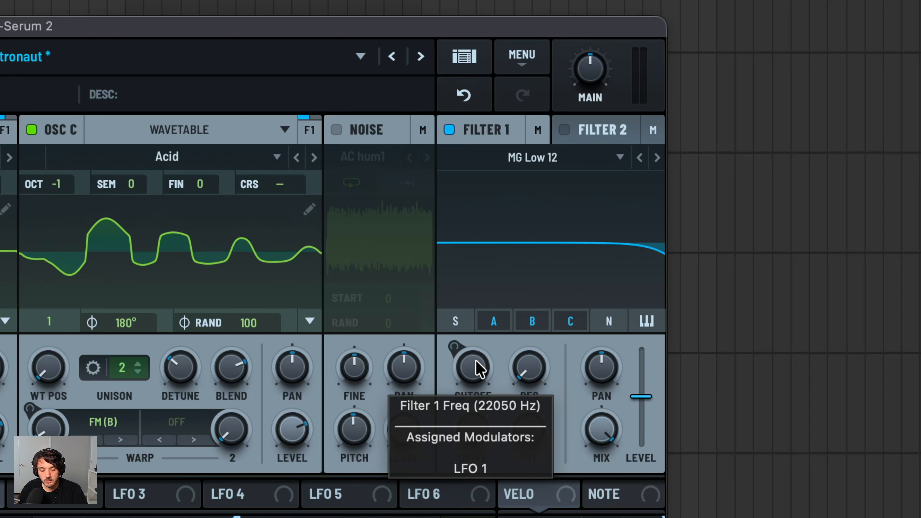
drag(476, 367, 459, 424)
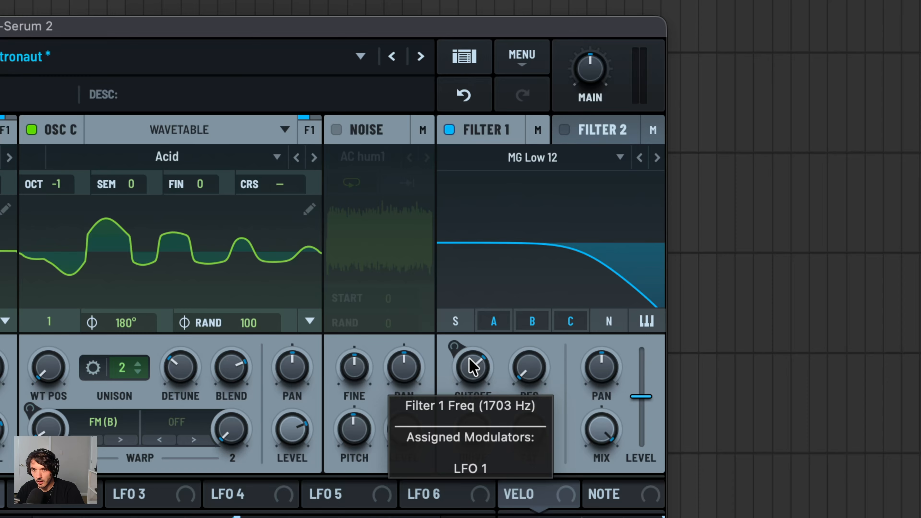
mouse_move(472, 366)
mouse_down()
mouse_move(486, 306)
mouse_move(474, 363)
mouse_up()
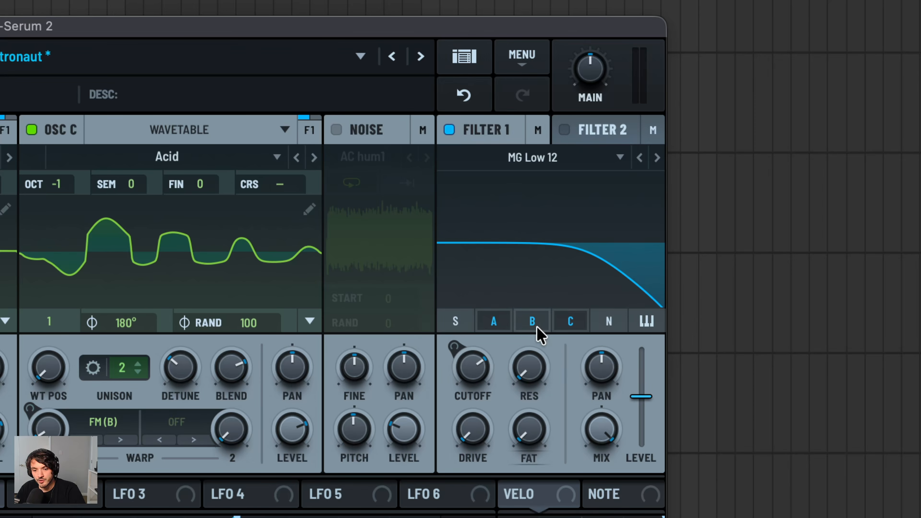
mouse_move(540, 382)
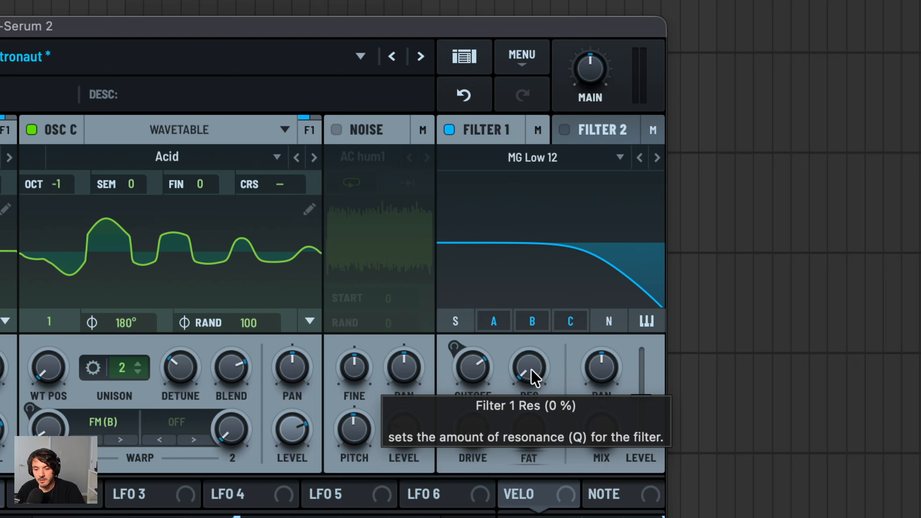
drag(531, 371, 533, 302)
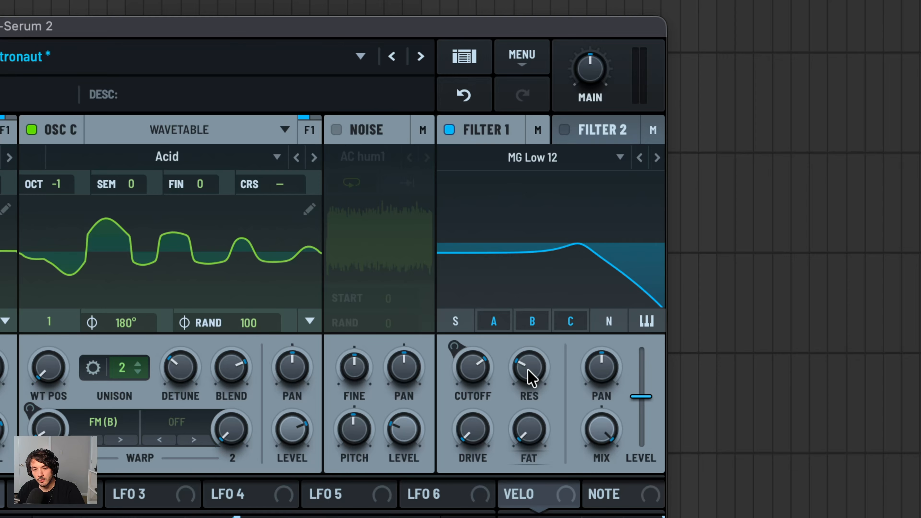
scroll(529, 374, down, 3)
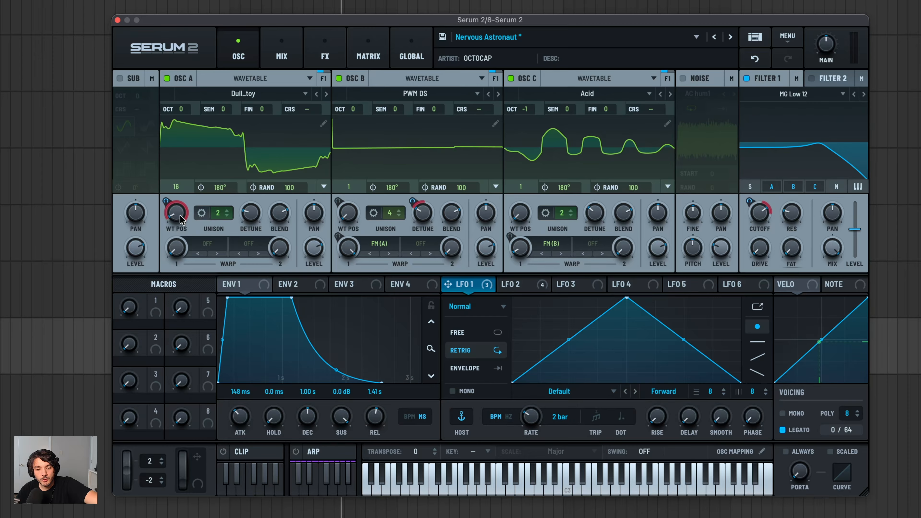
- Reactivate the bypassed LFO 1 modulation on oscillator A's wavetable position, oscillator B's unison detune and filter 1's cutoff
right_click(172, 219)
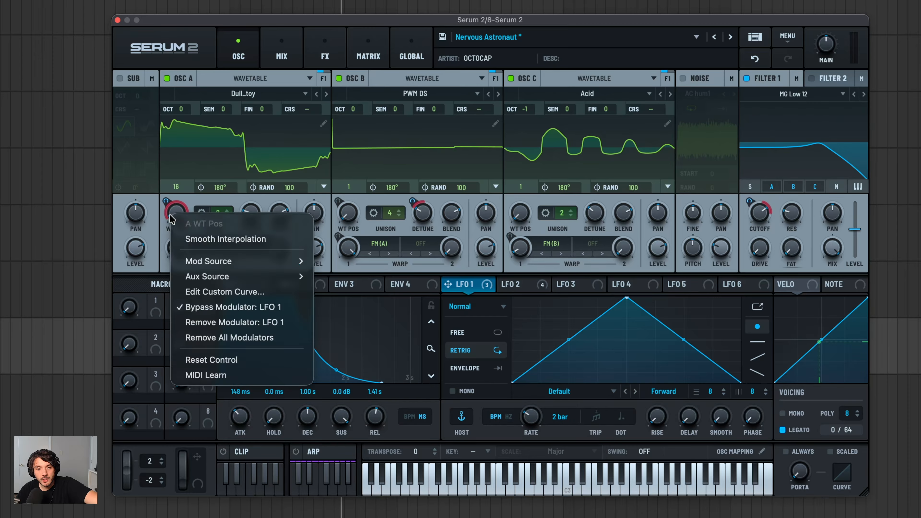
click(218, 309)
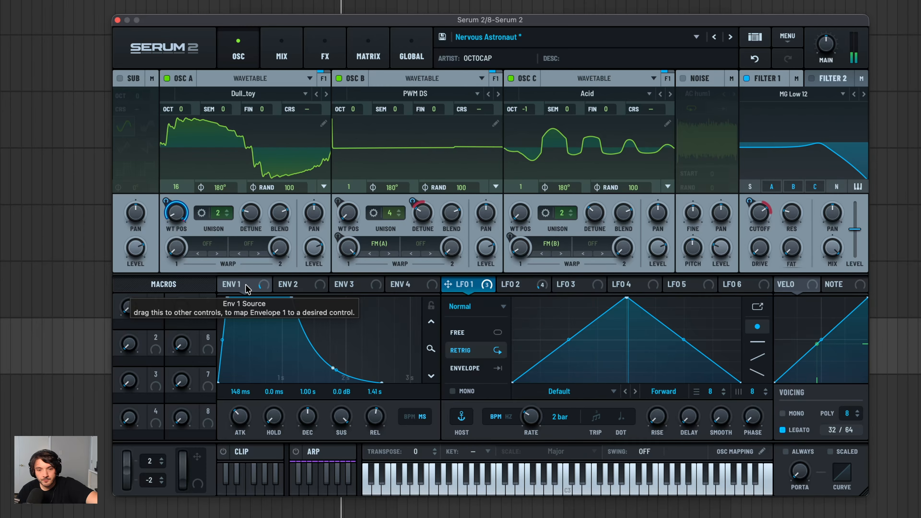
right_click(420, 212)
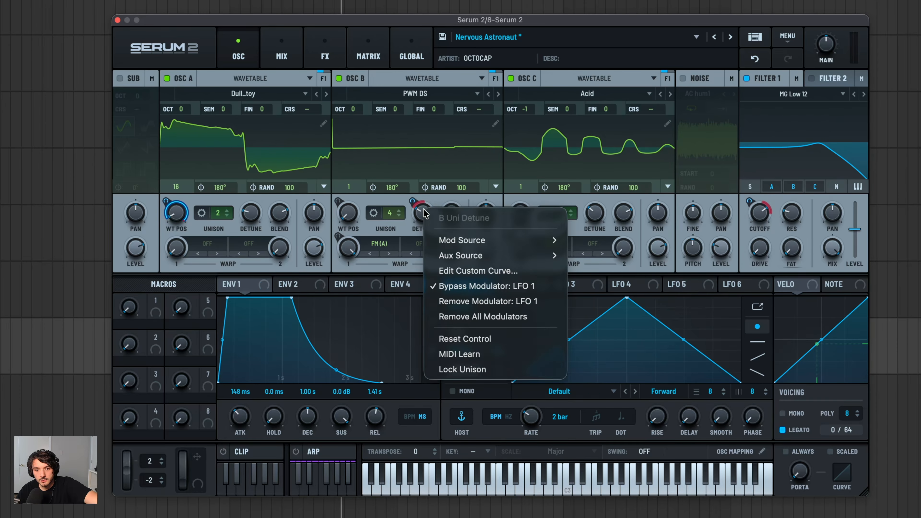
click(476, 286)
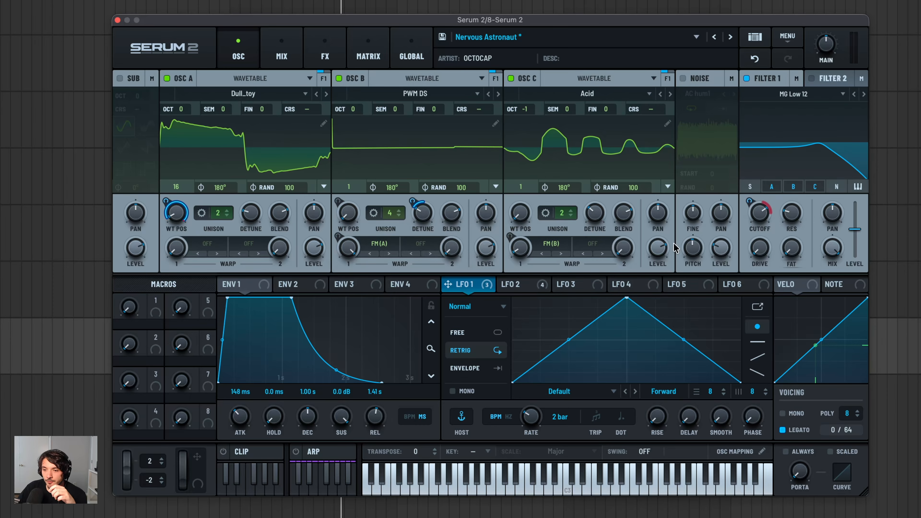
right_click(760, 222)
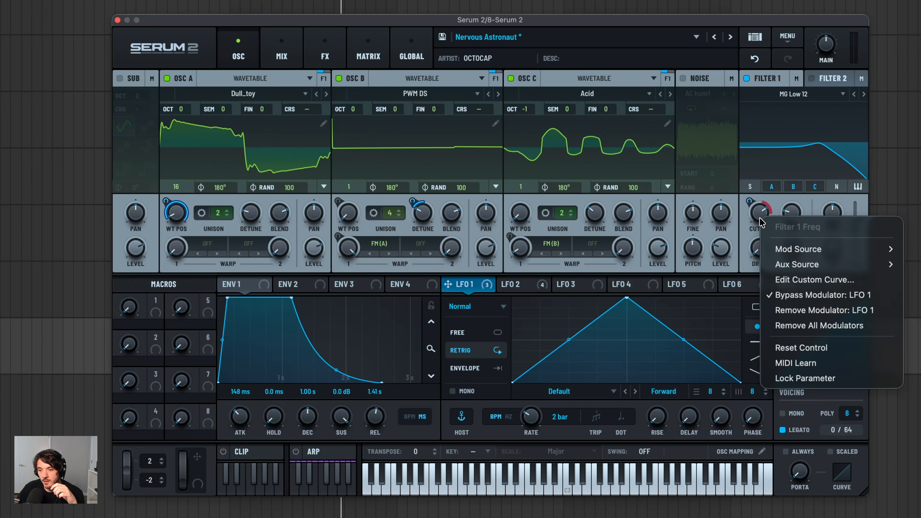
click(815, 306)
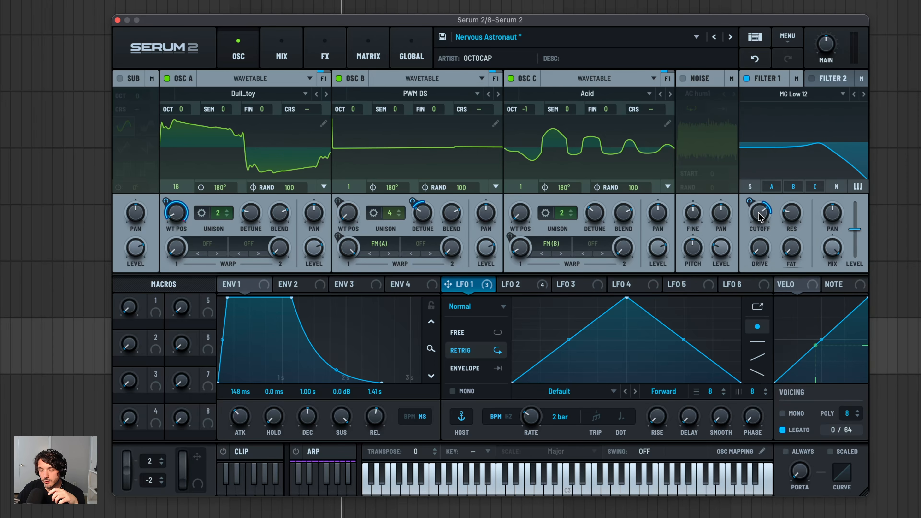
mouse_move(761, 217)
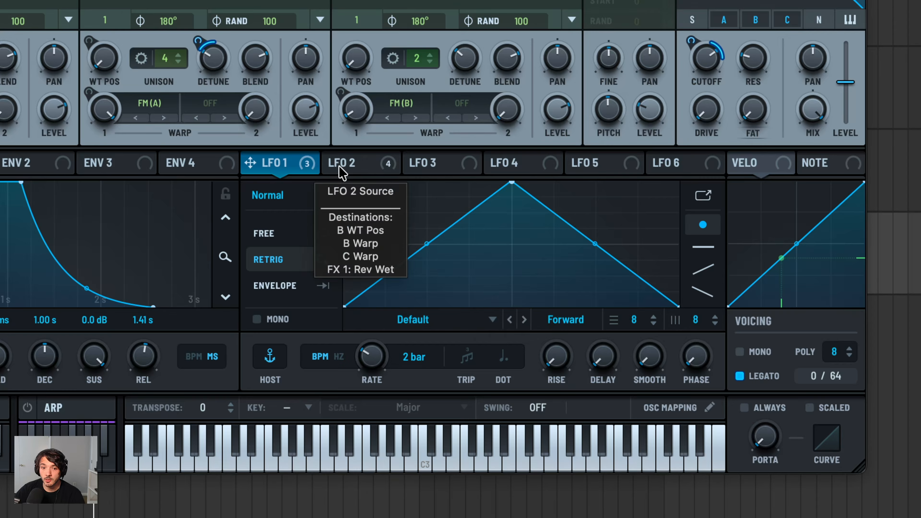
- Show LFO 2 and reactivate its bypassed modulation on oscillator B's wavetable position and warp and on oscillator C's warp
click(354, 165)
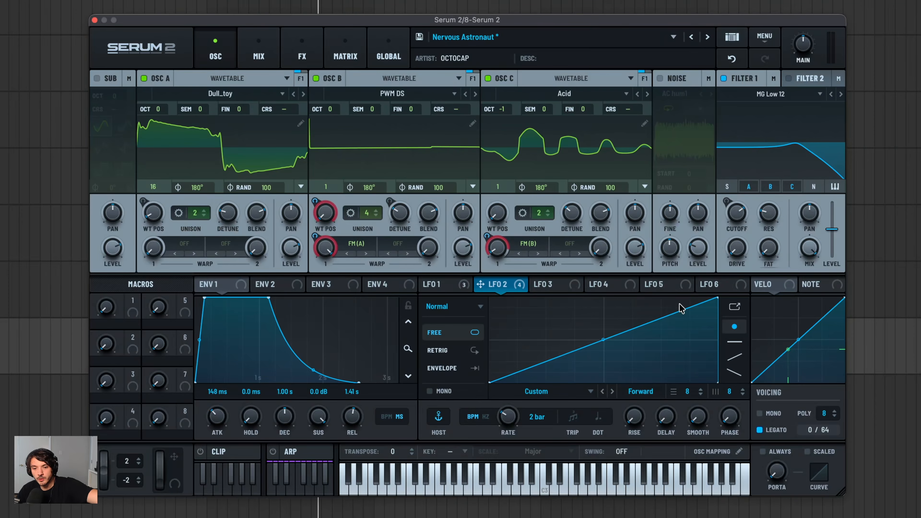
mouse_move(520, 287)
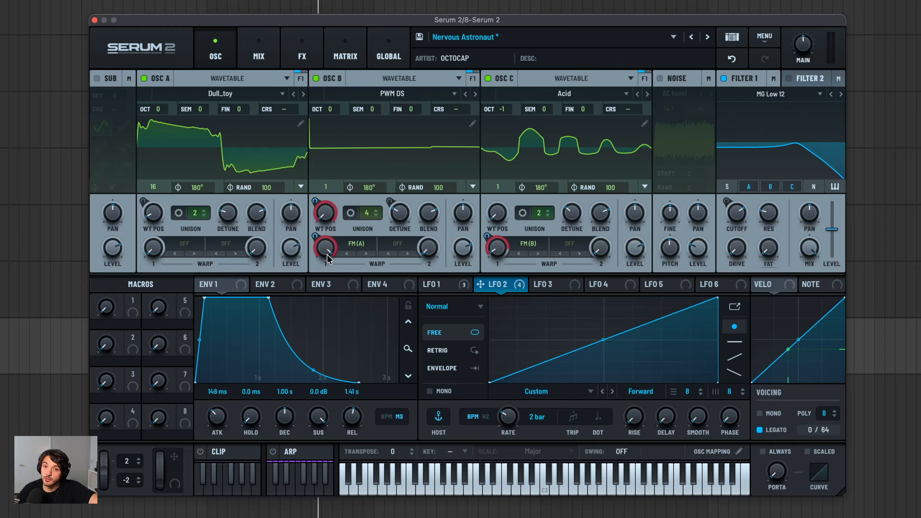
mouse_move(328, 258)
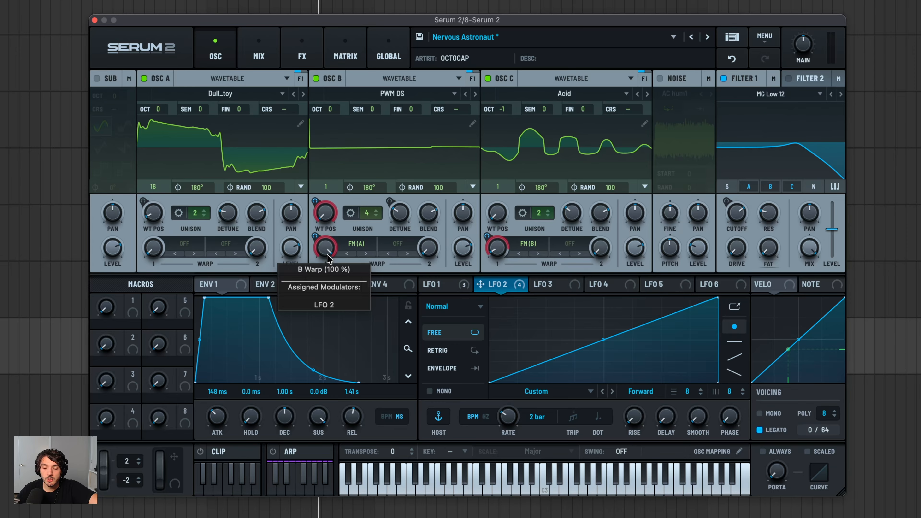
right_click(323, 218)
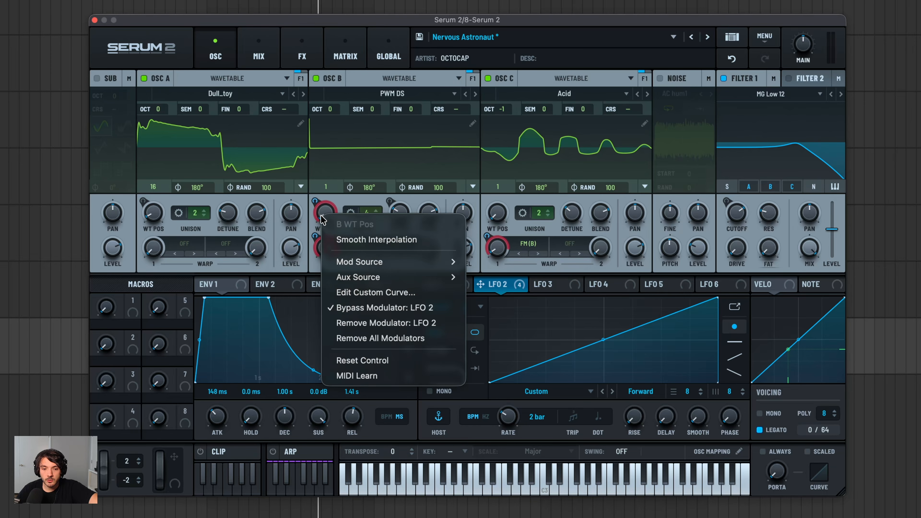
click(370, 308)
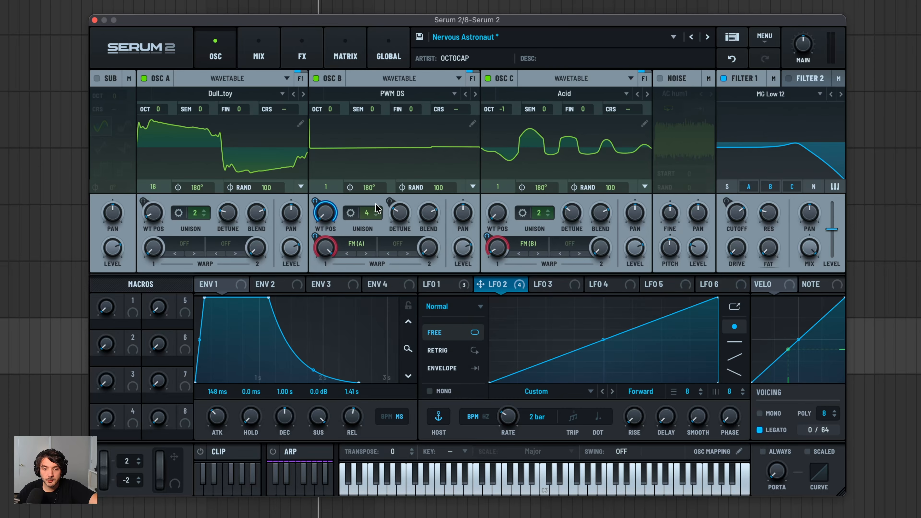
mouse_move(419, 107)
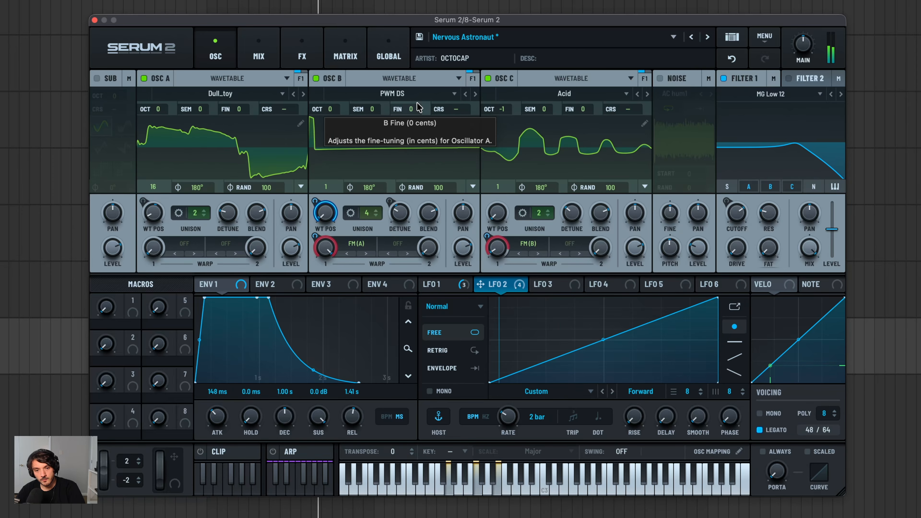
right_click(332, 252)
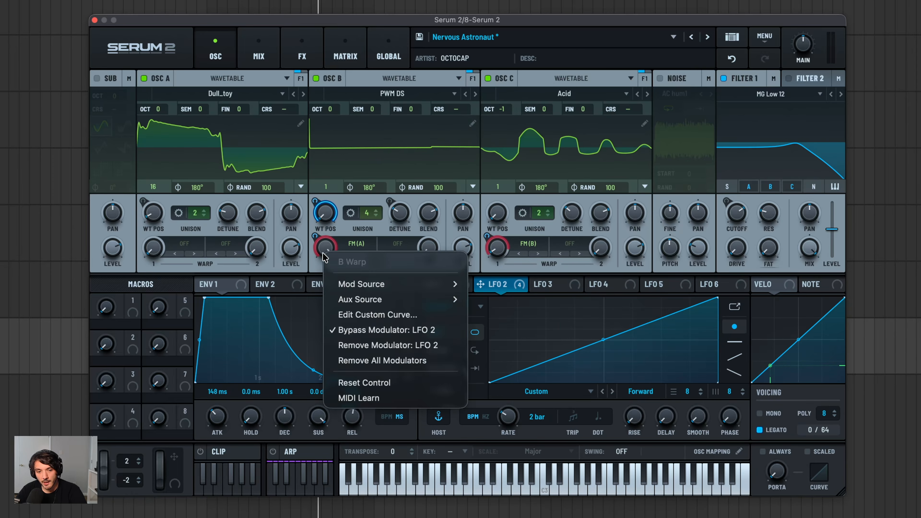
click(387, 332)
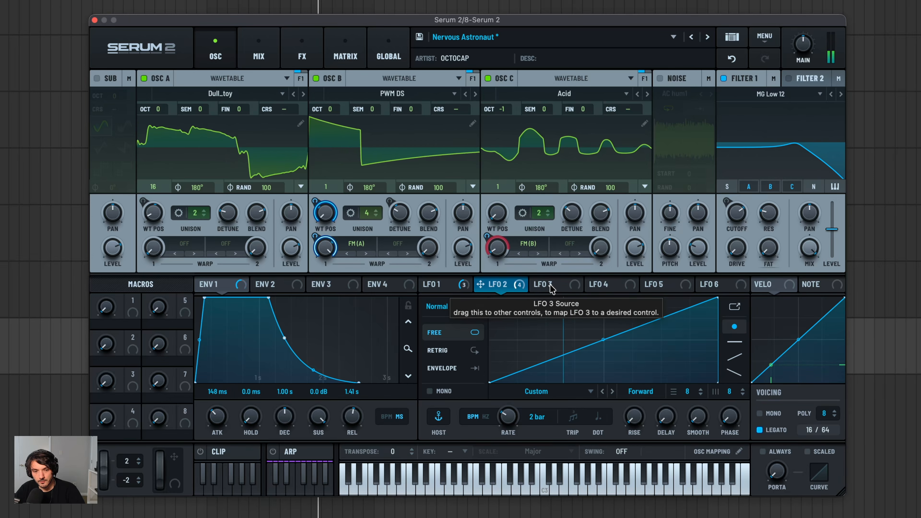
right_click(497, 249)
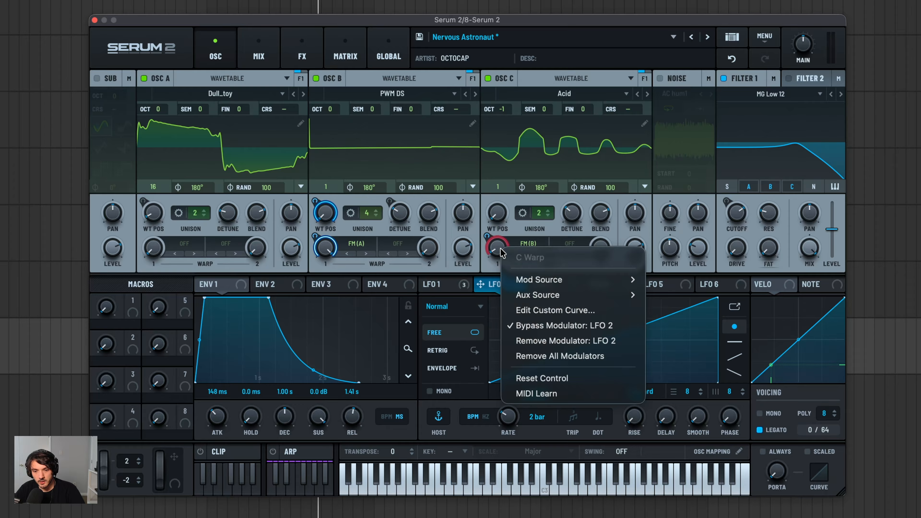
click(560, 326)
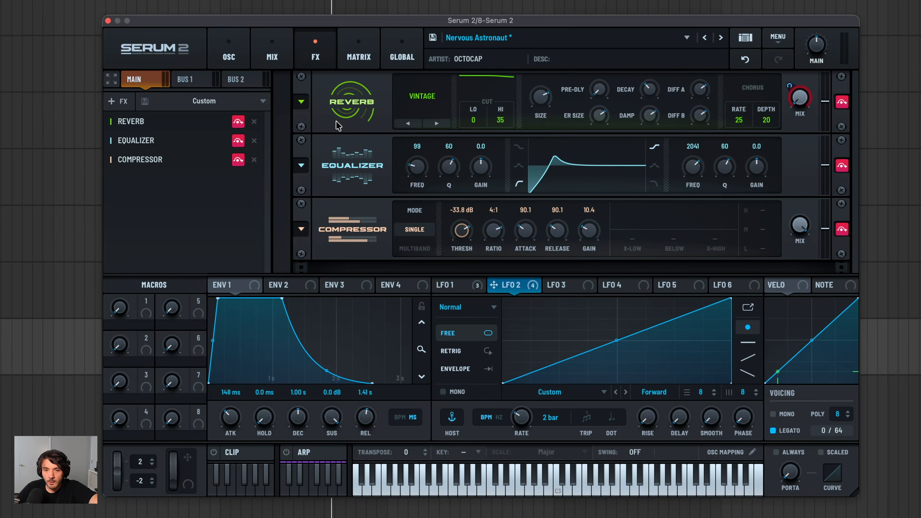
- Turn on the reverb in the main effects chain and reactivate the LFO 2 modulation on its mix
click(238, 122)
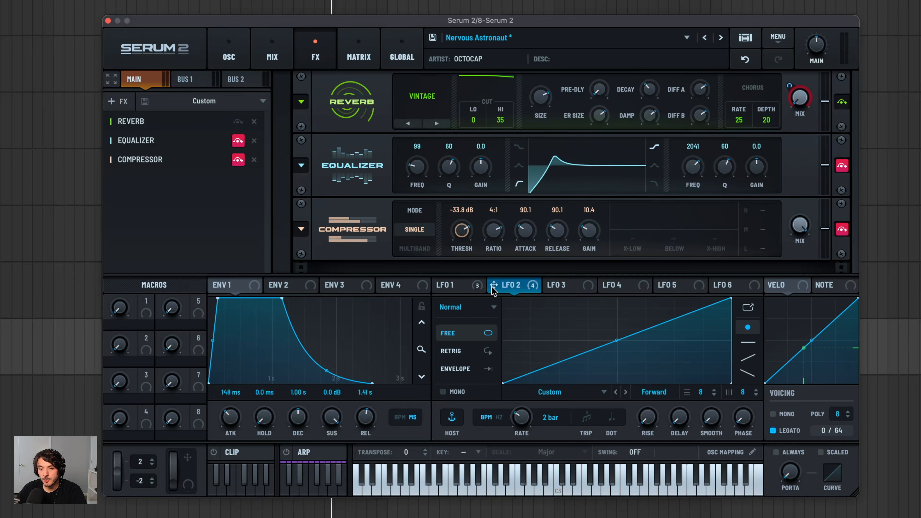
right_click(800, 96)
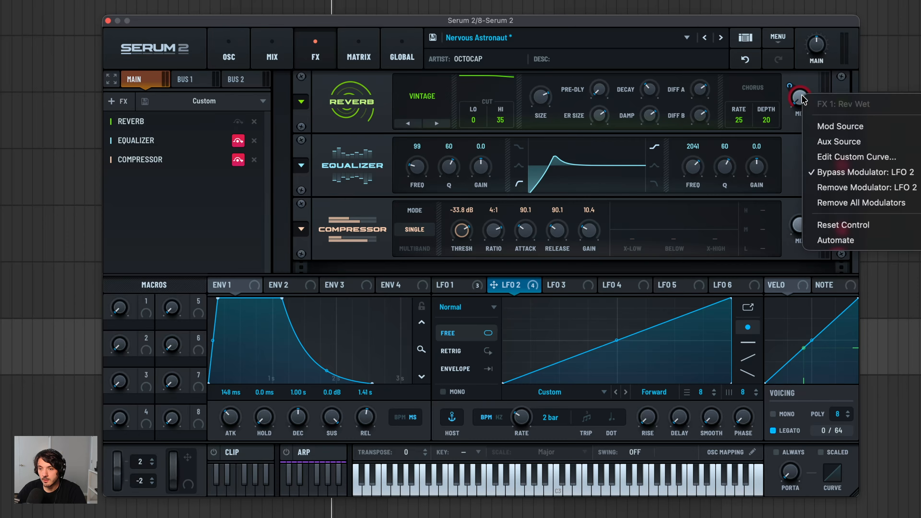
click(843, 168)
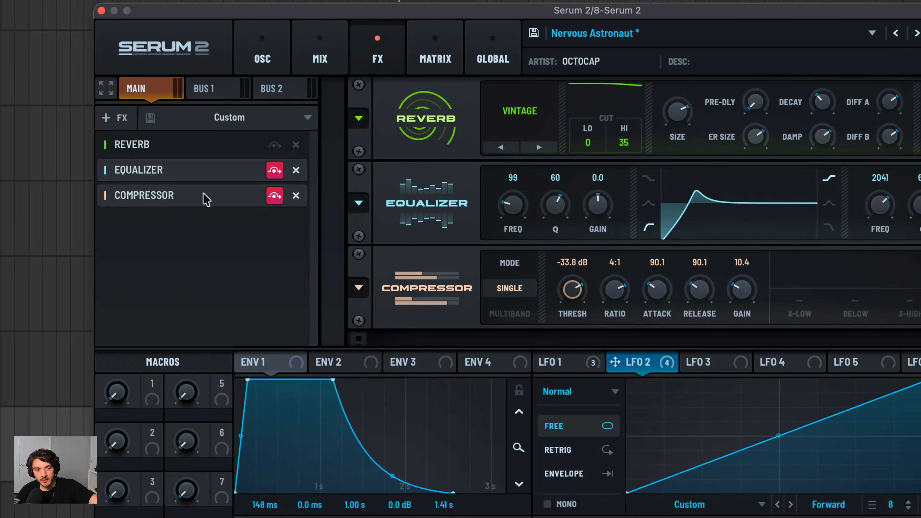
- Turn on the equalizer and set its low band frequency to 100 Hz
click(275, 171)
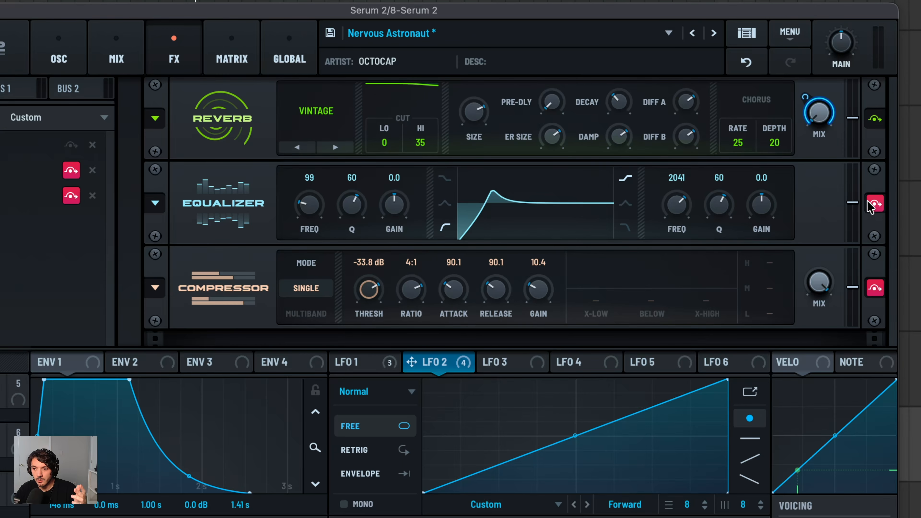
click(874, 204)
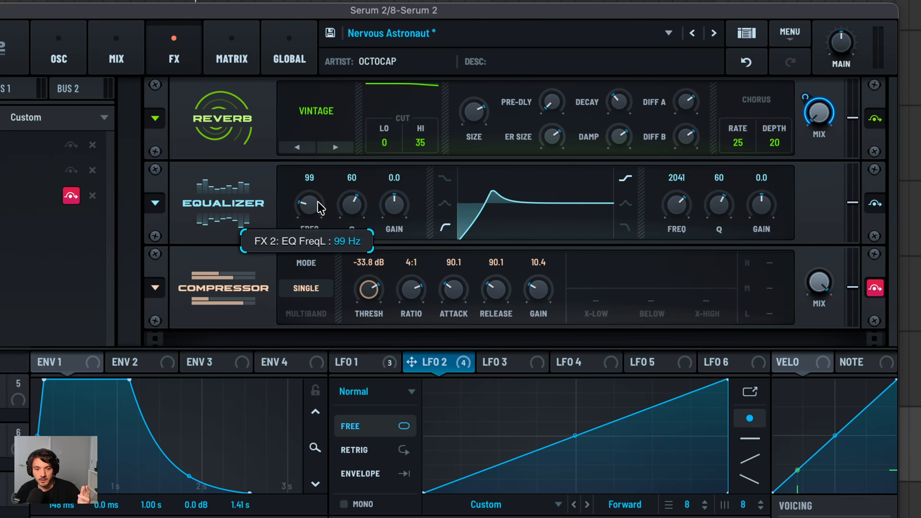
scroll(321, 208, up, 1)
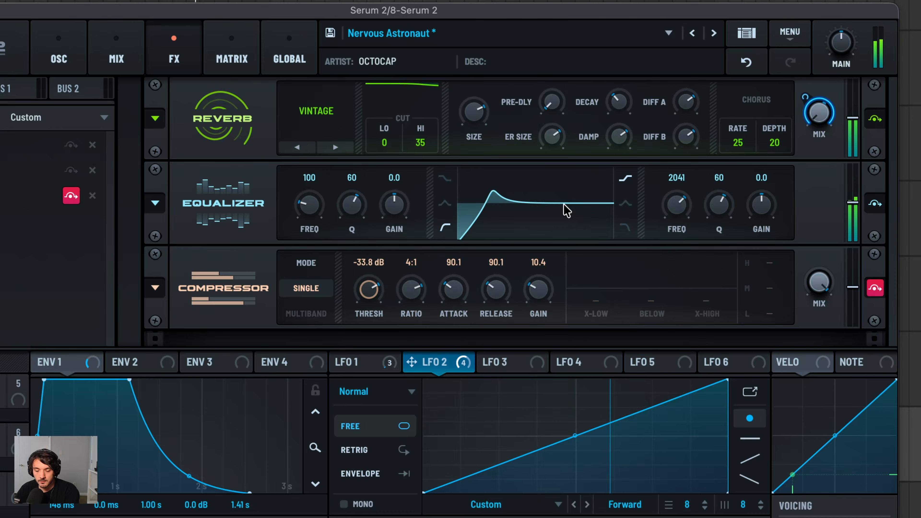
- Compare the patch with the equalizer bypassed and active, leaving the equalizer on
click(876, 205)
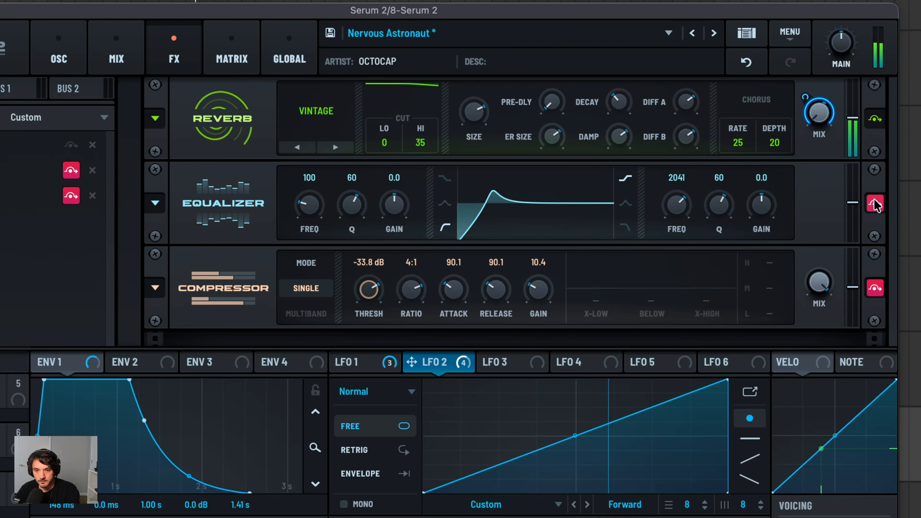
click(875, 205)
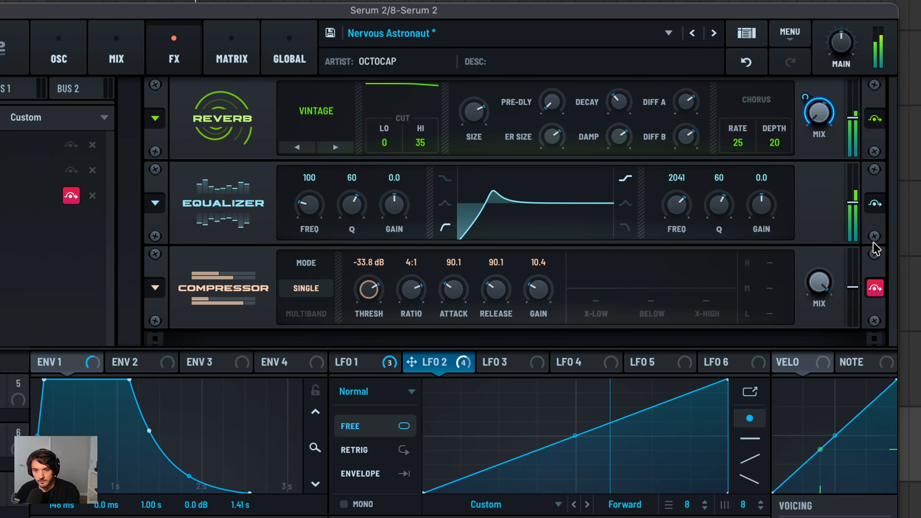
click(875, 205)
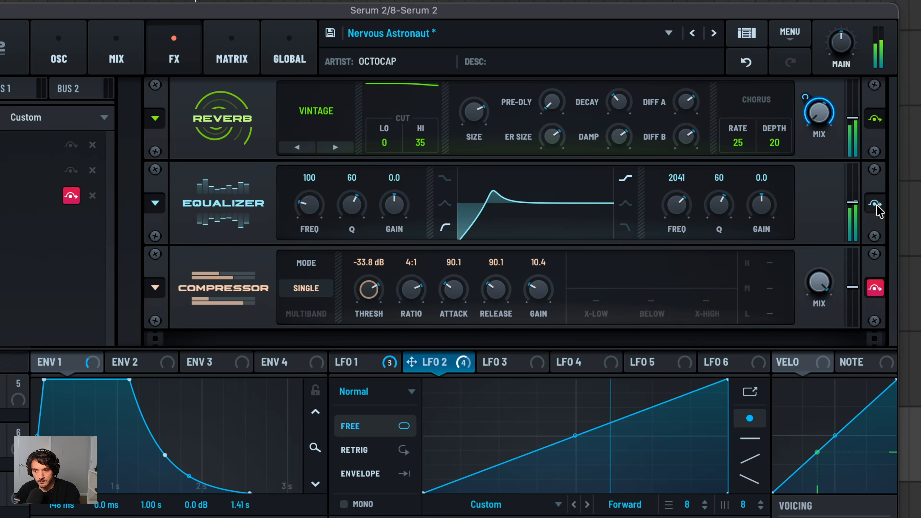
click(875, 205)
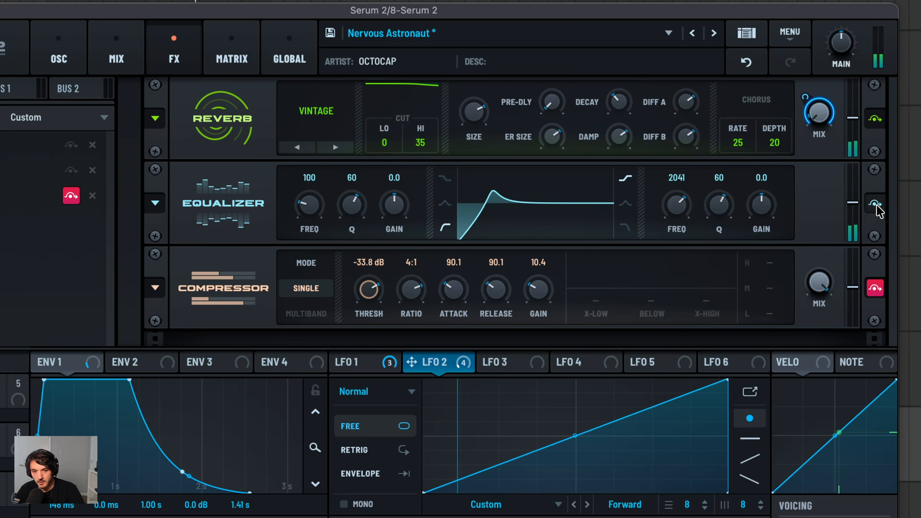